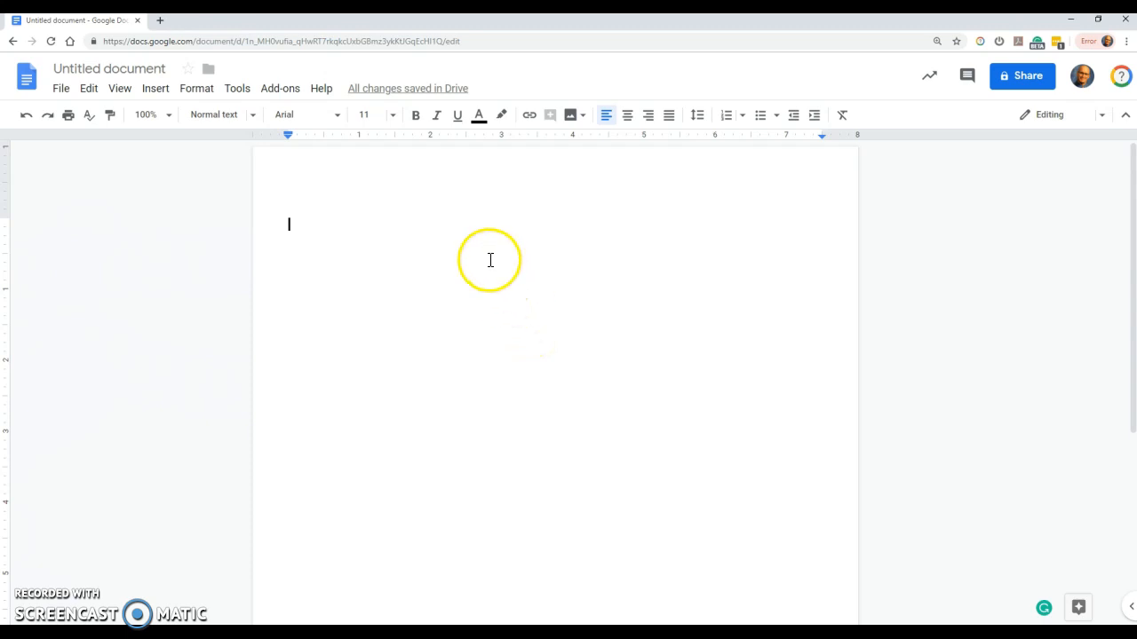
- Open the page header for editing, set its font to Georgia and align it right
double_click(516, 160)
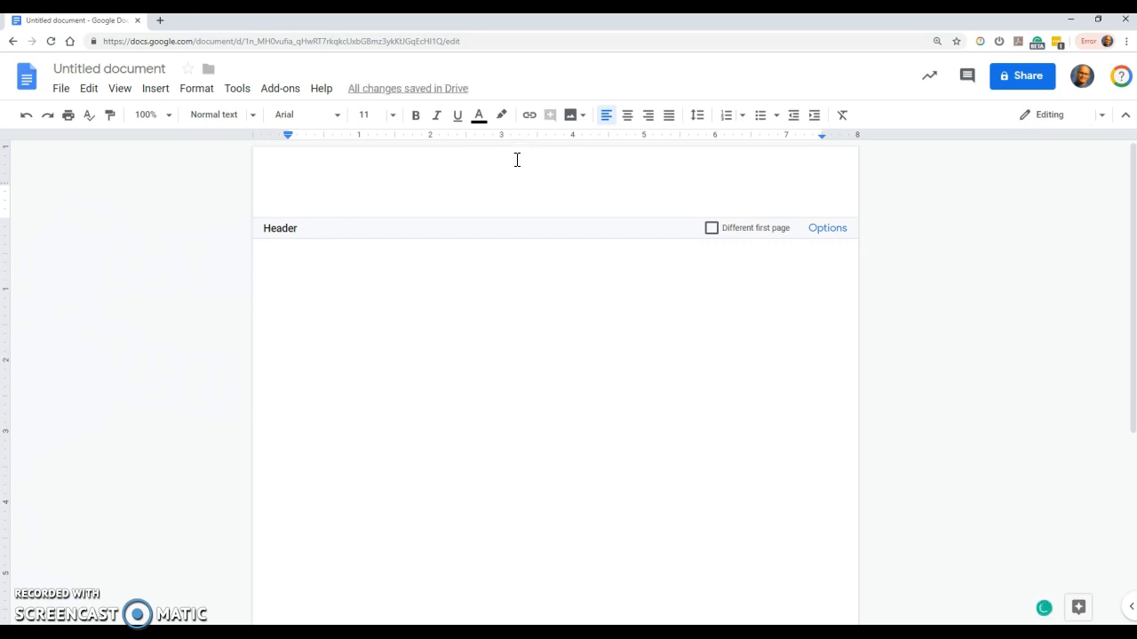
click(338, 119)
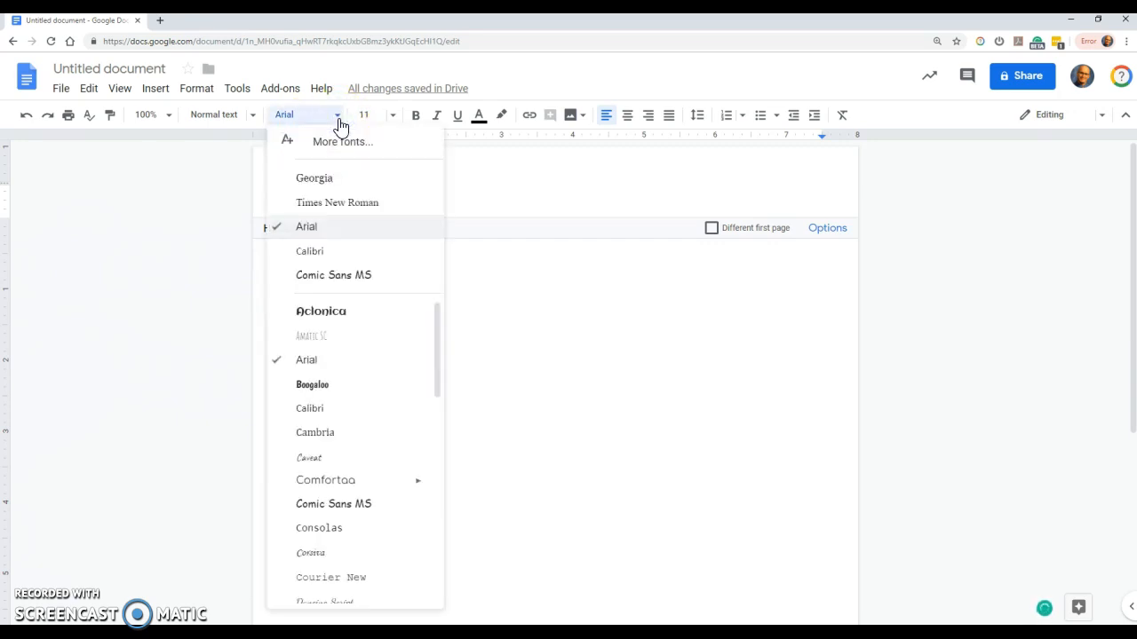
click(334, 184)
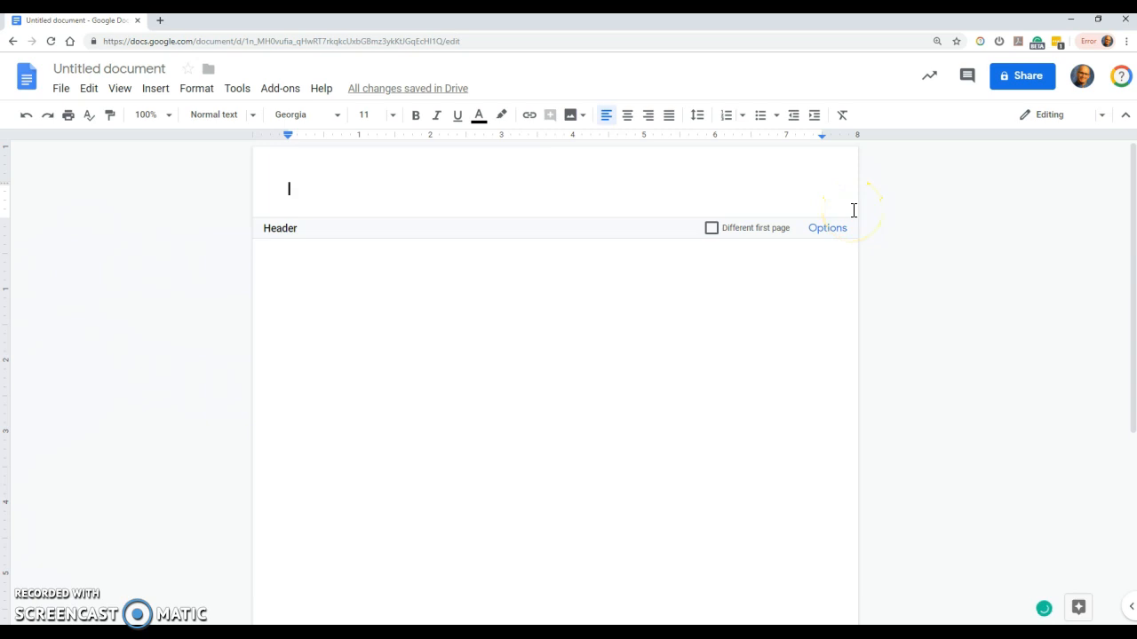
click(644, 126)
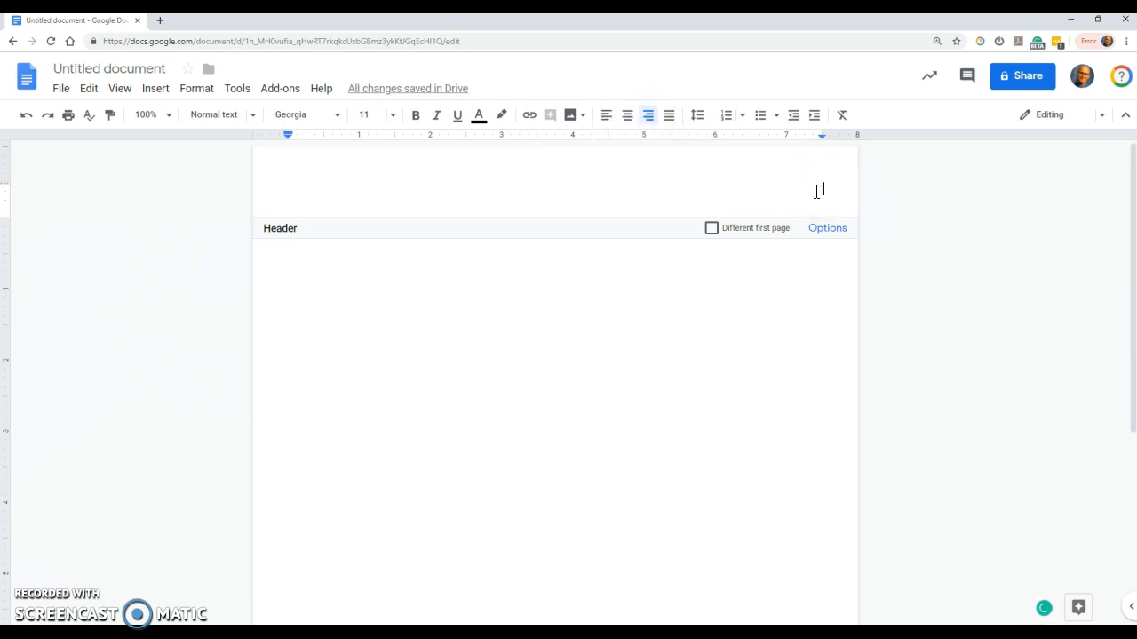
- Insert an automatic page number in the header, counting from the first page
click(153, 91)
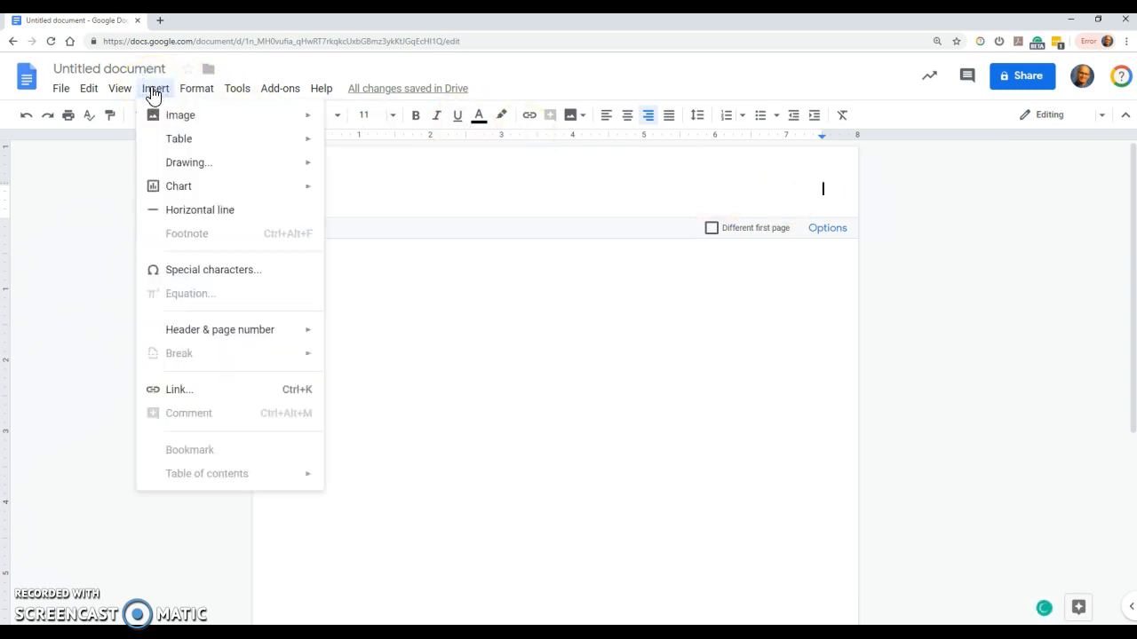
mouse_move(218, 339)
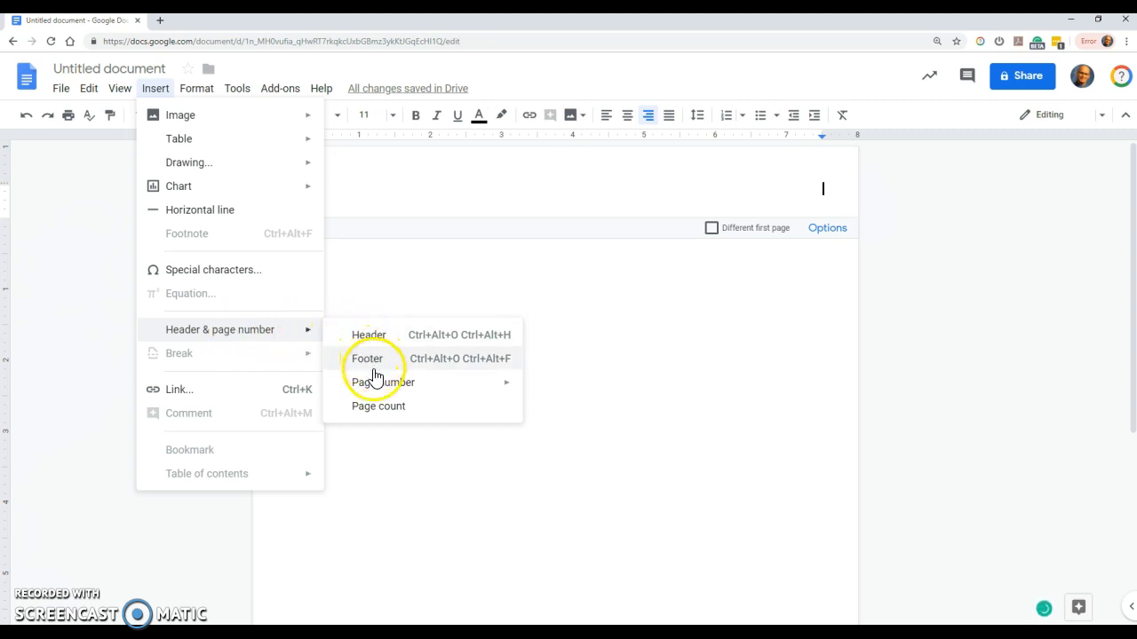
mouse_move(379, 396)
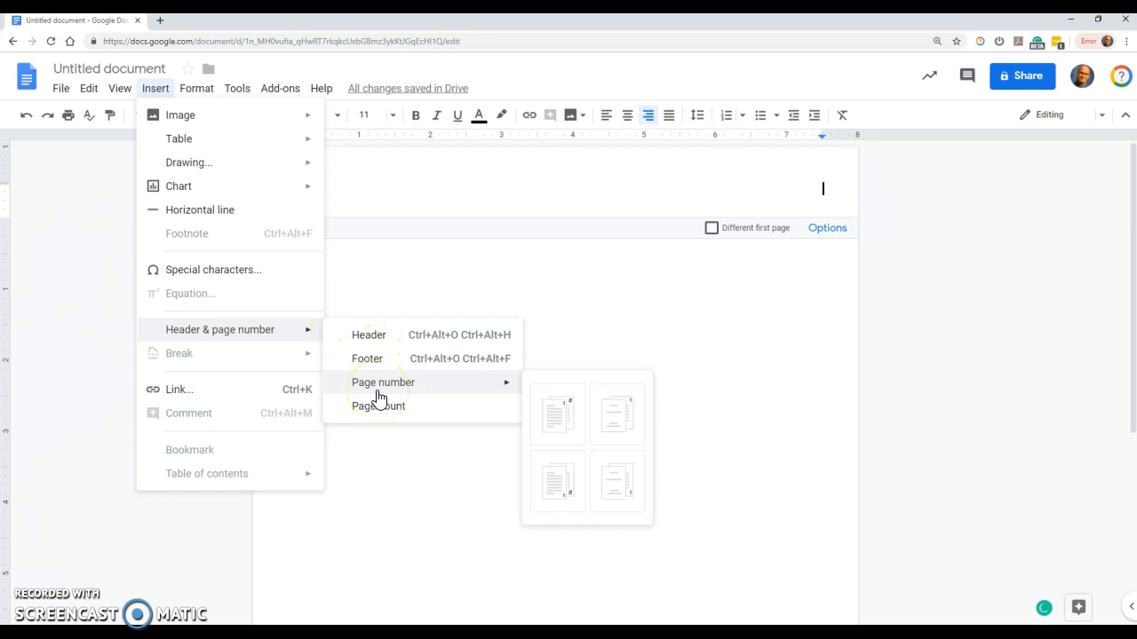
click(566, 415)
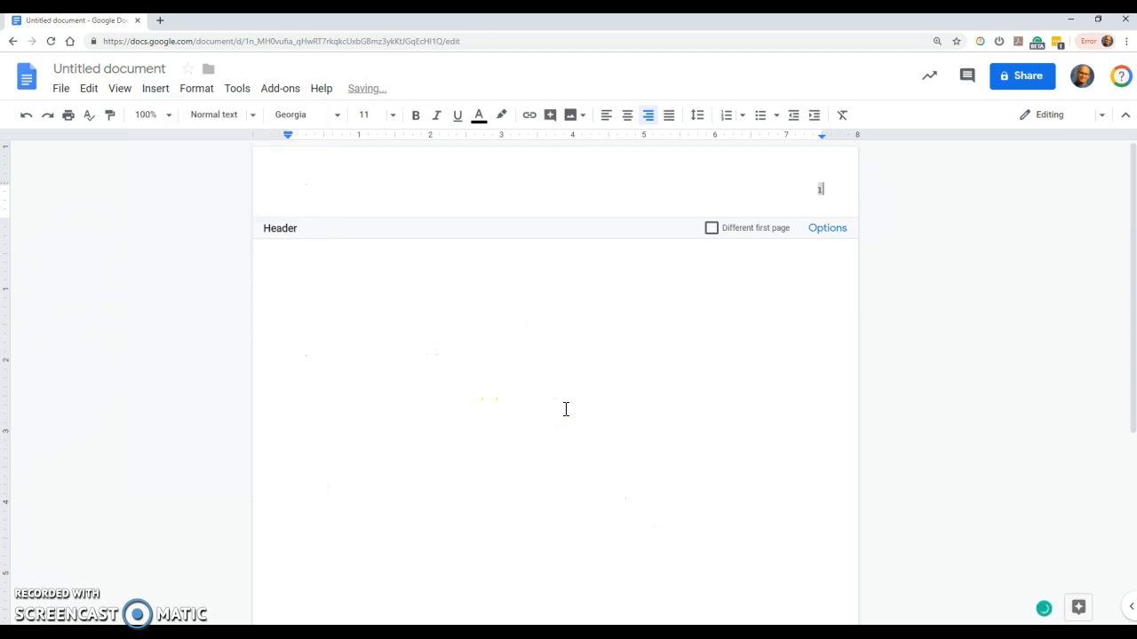
- Add the student's last name and a space before the page number in the header
double_click(814, 188)
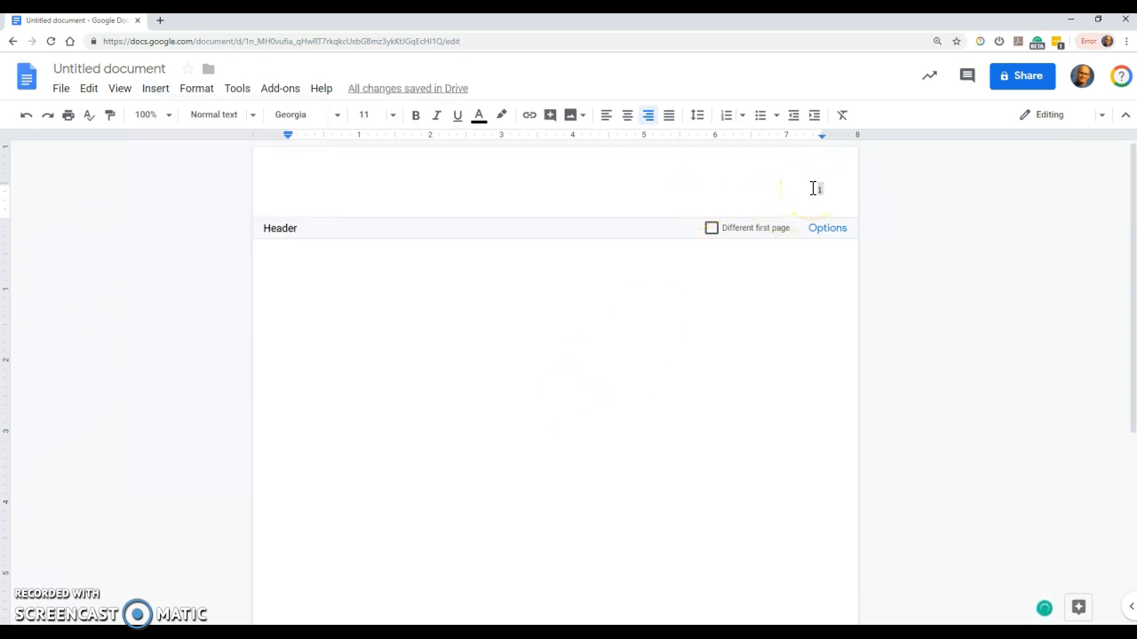
double_click(813, 189)
text(McJohn)
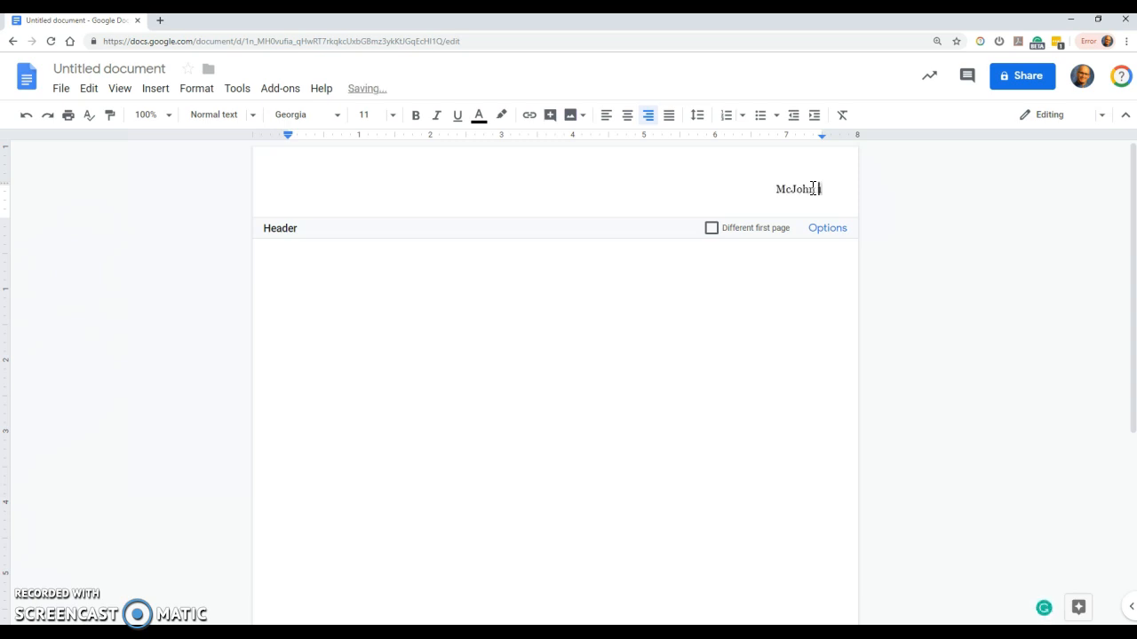
click(809, 204)
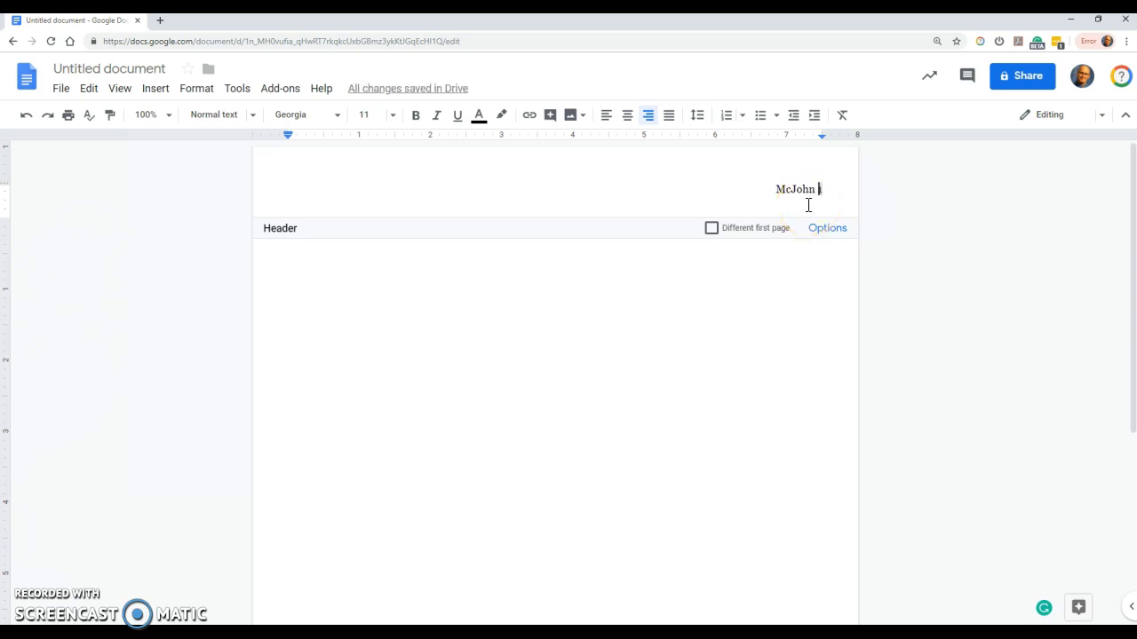
click(736, 185)
- Give the first page a different header, formatted in Georgia with double line spacing
click(711, 231)
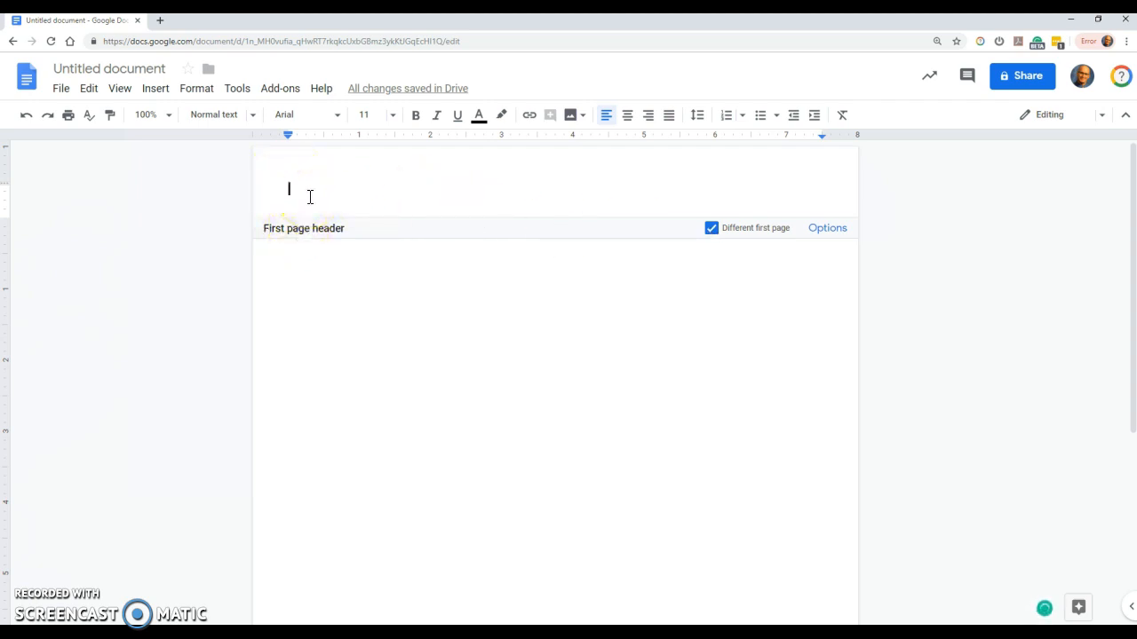
click(306, 126)
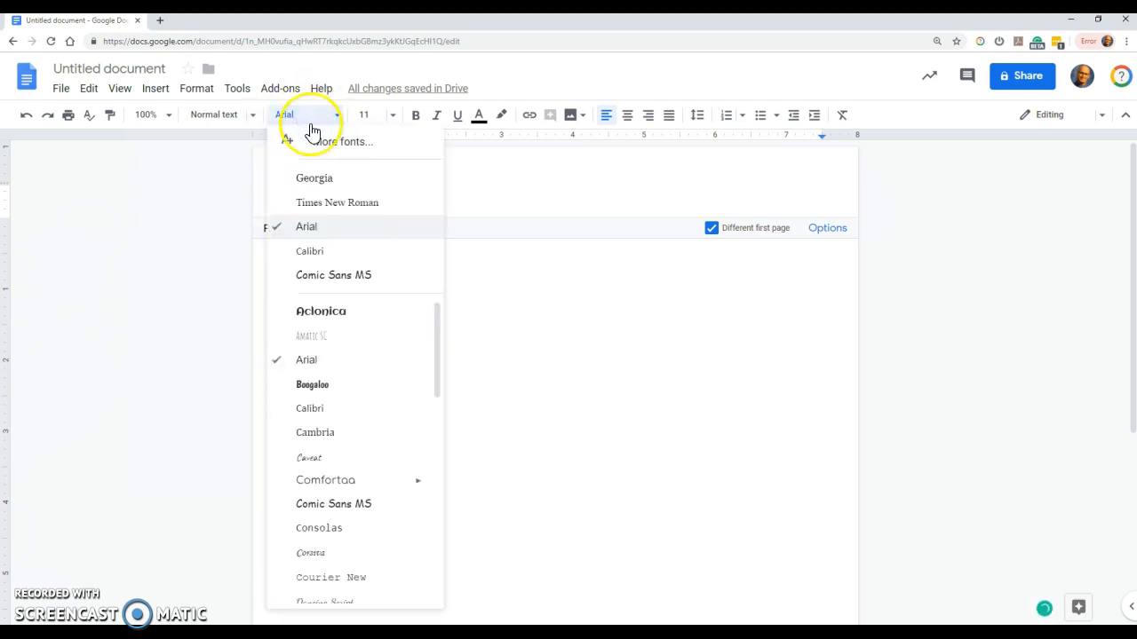
click(311, 178)
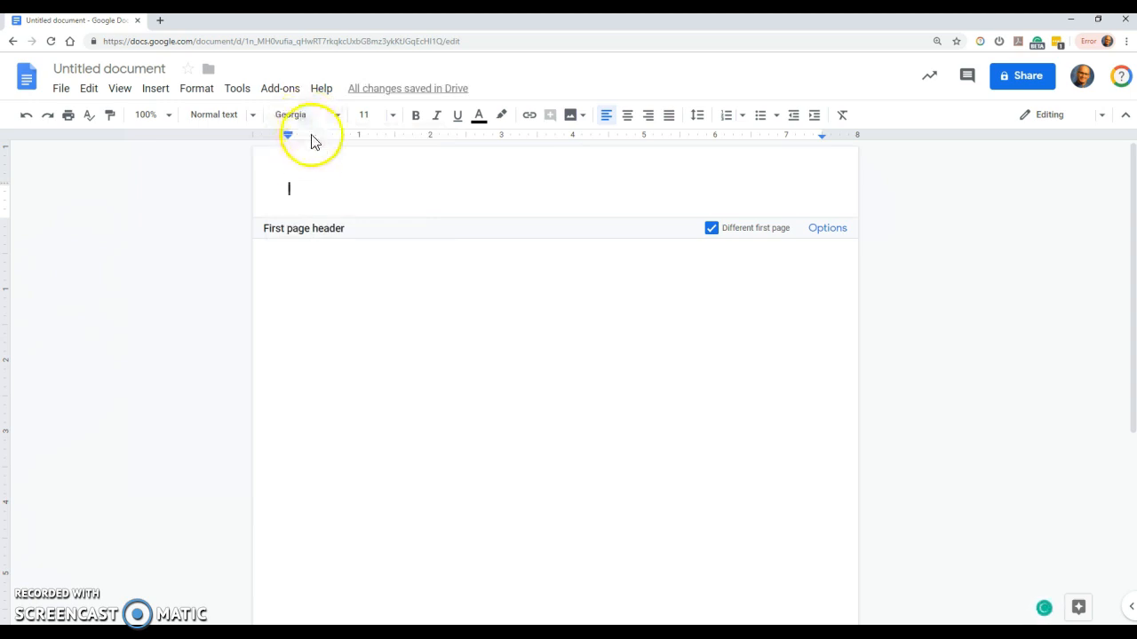
click(695, 120)
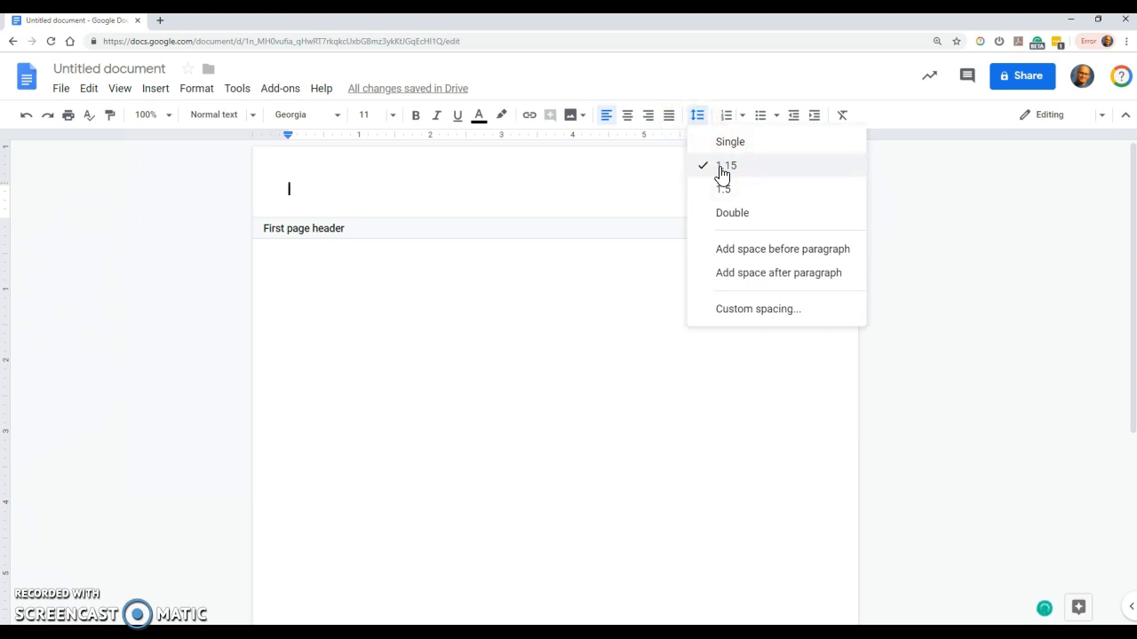
click(729, 213)
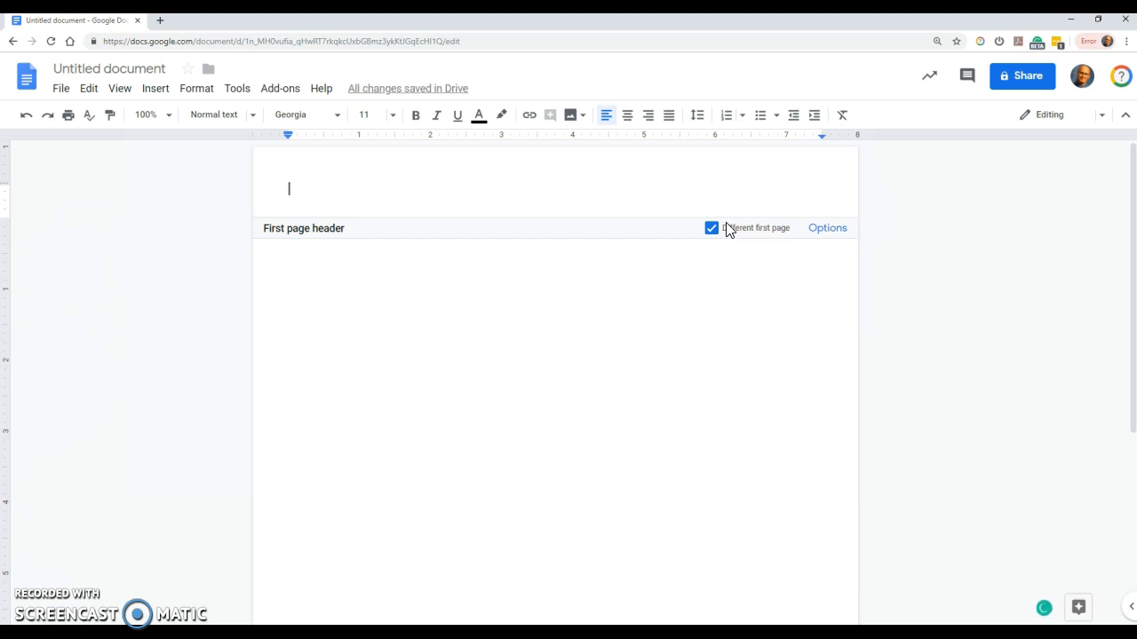
- Enter the student's full name as the first line of the first page header
text(Joe Mchoh)
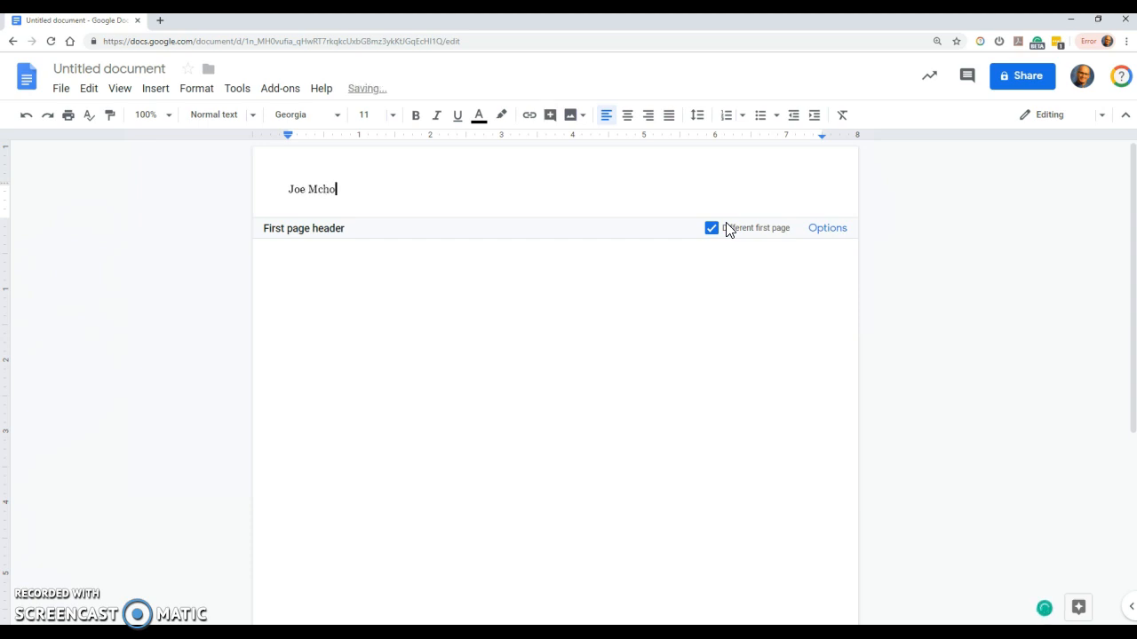
key(BackSpace)
key(BackSpace)
key(BackSpace)
text(John)
- Add the teacher's last name and "1st Period" on separate lines below the student's name
key(Return)
text(Chevaliler)
key(BackSpace)
key(BackSpace)
key(BackSpace)
text(er)
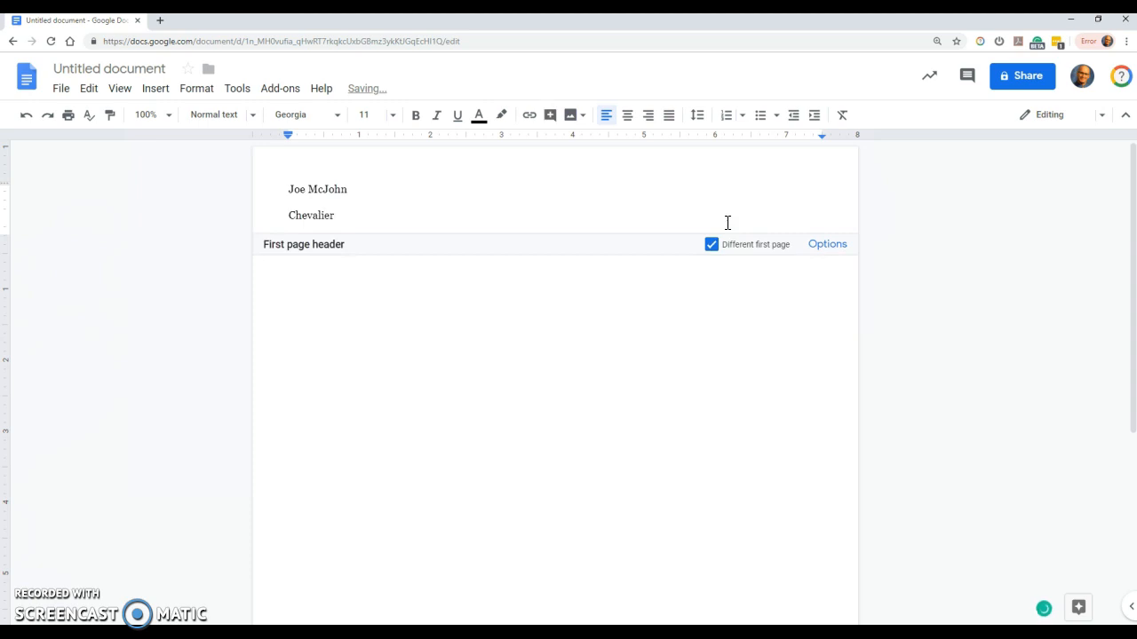
key(Return)
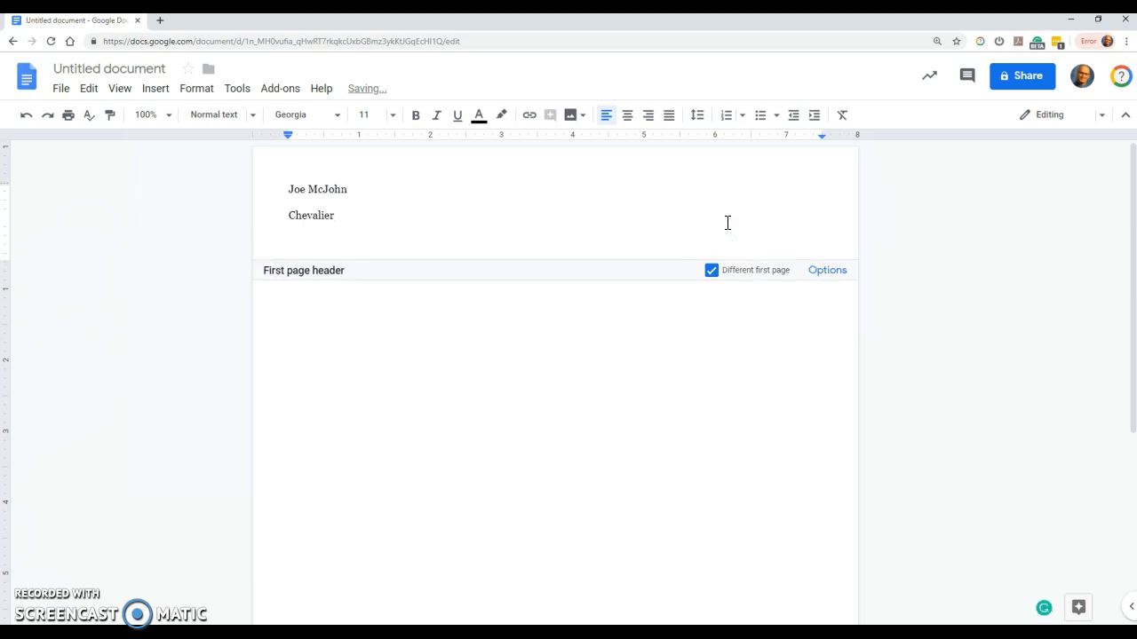
text(1st Period)
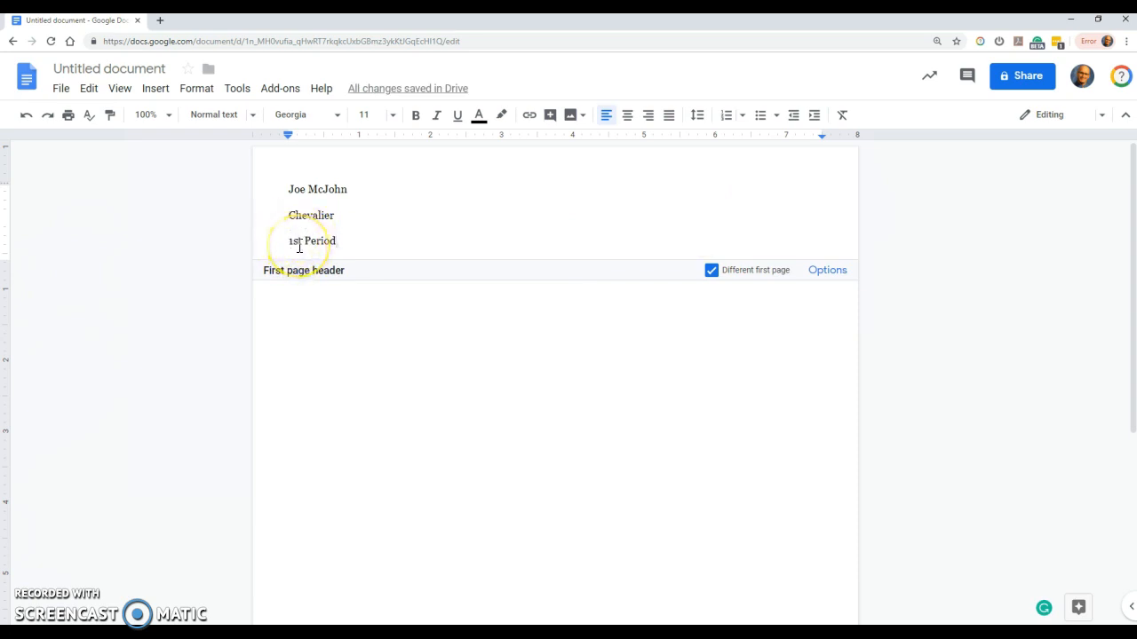
- Format the "st" in "1st Period" as superscript
click(304, 241)
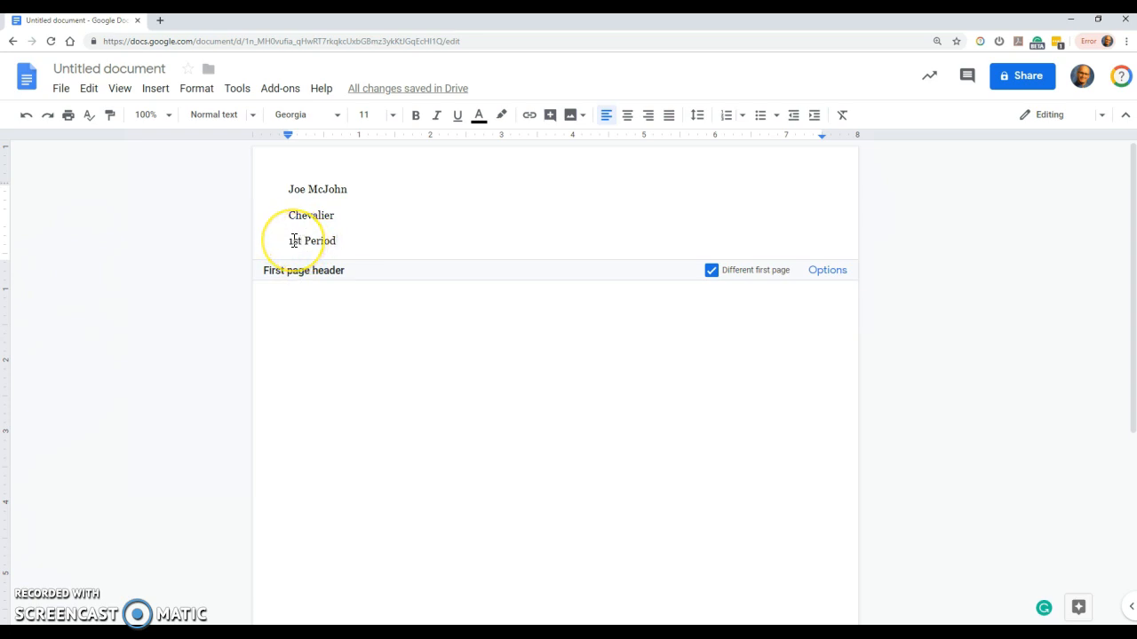
click(292, 241)
drag(293, 240, 303, 244)
click(204, 94)
click(212, 115)
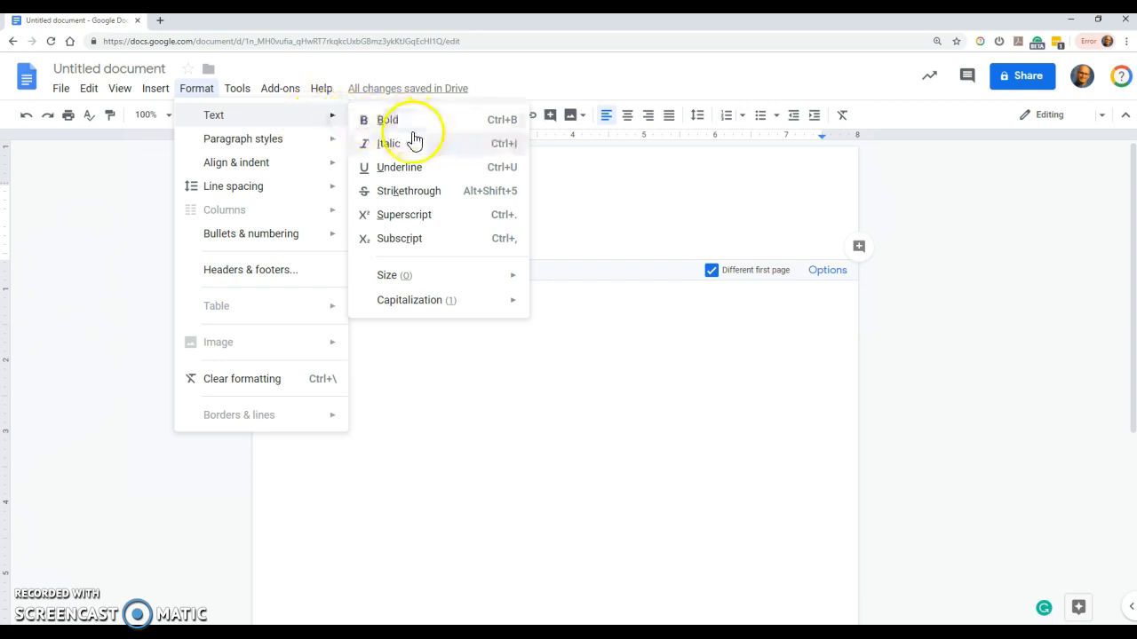
click(430, 217)
- Add the date 4/19/19 on a new line below the class period
click(340, 241)
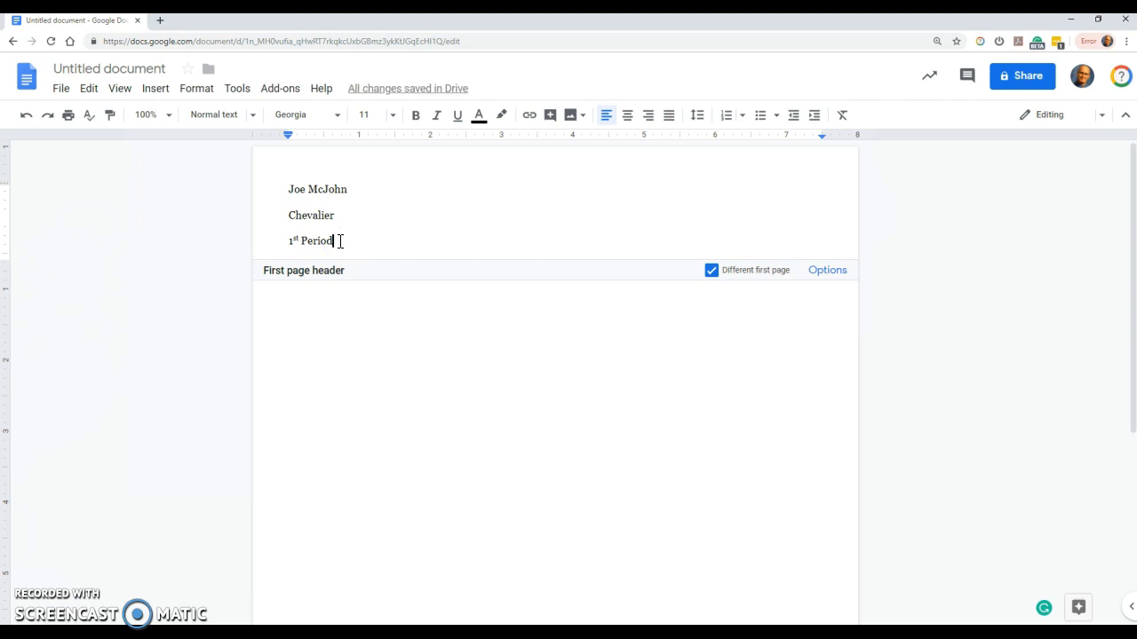
key(Return)
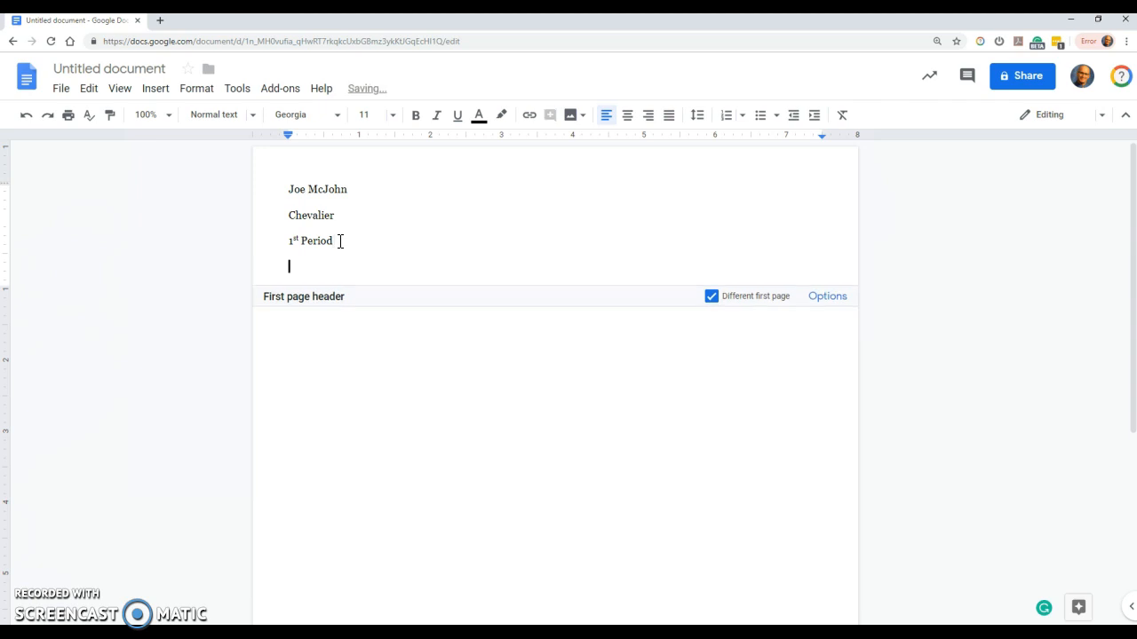
text(4/19/19)
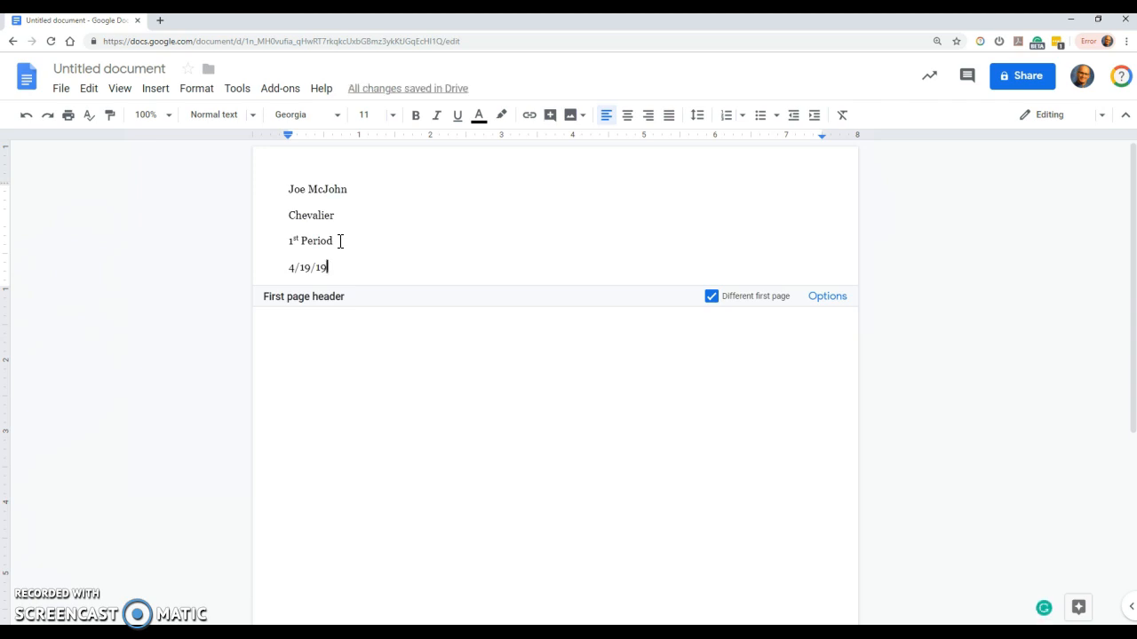
- Add the centered title "Your Amazingly Awesome Title" on a new line below the date, and return to the document body
key(Return)
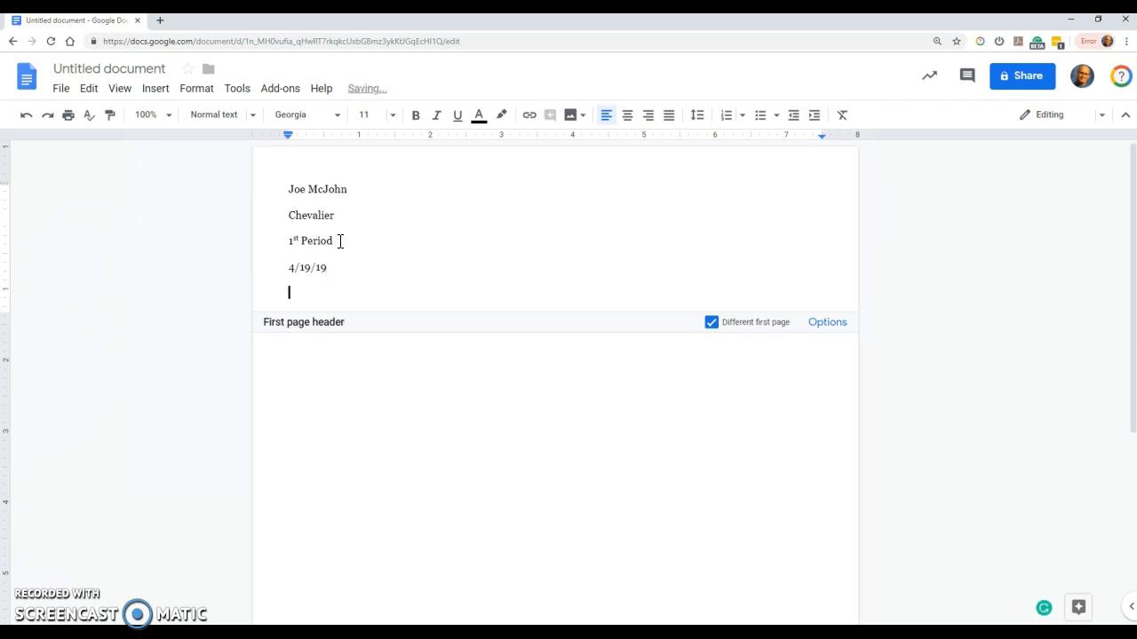
click(628, 120)
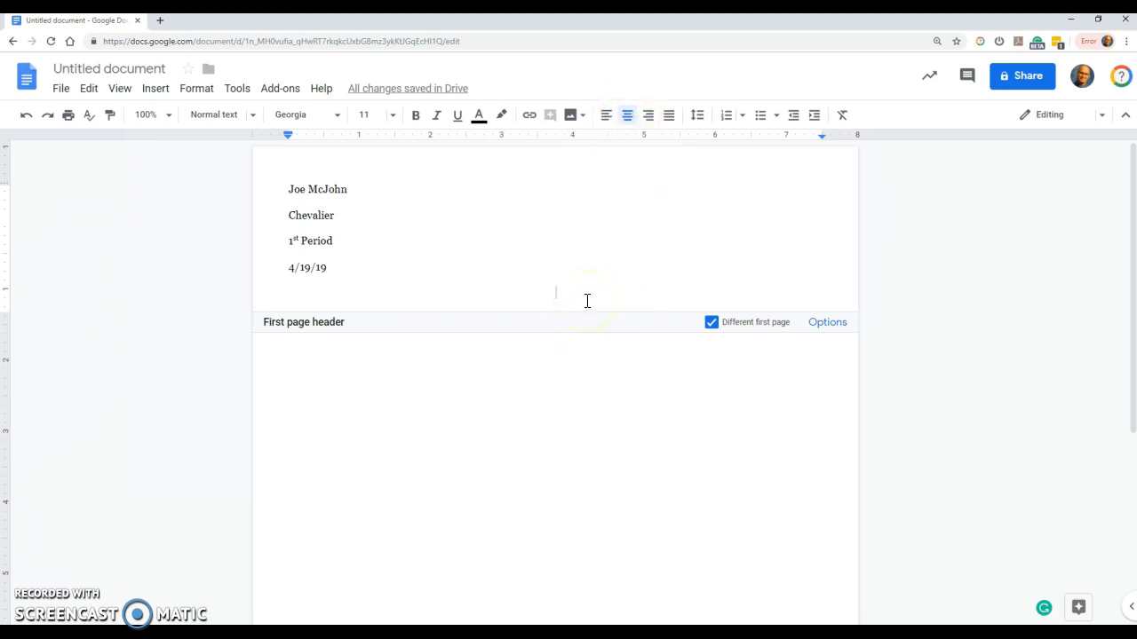
text(Your Ama)
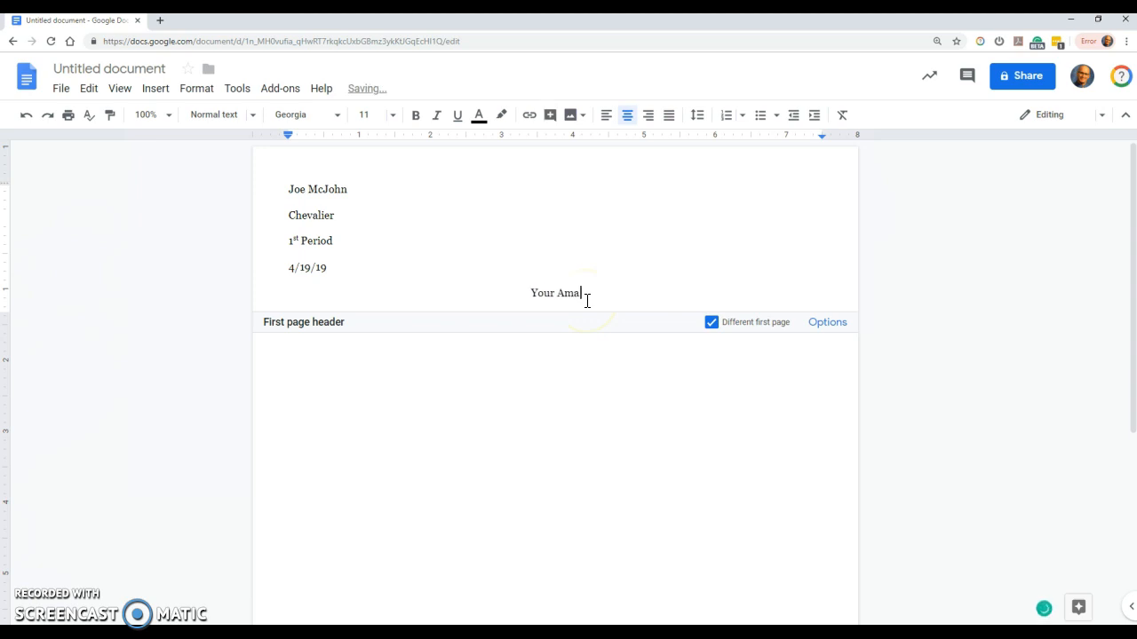
text(zingly Awesome Title)
click(628, 393)
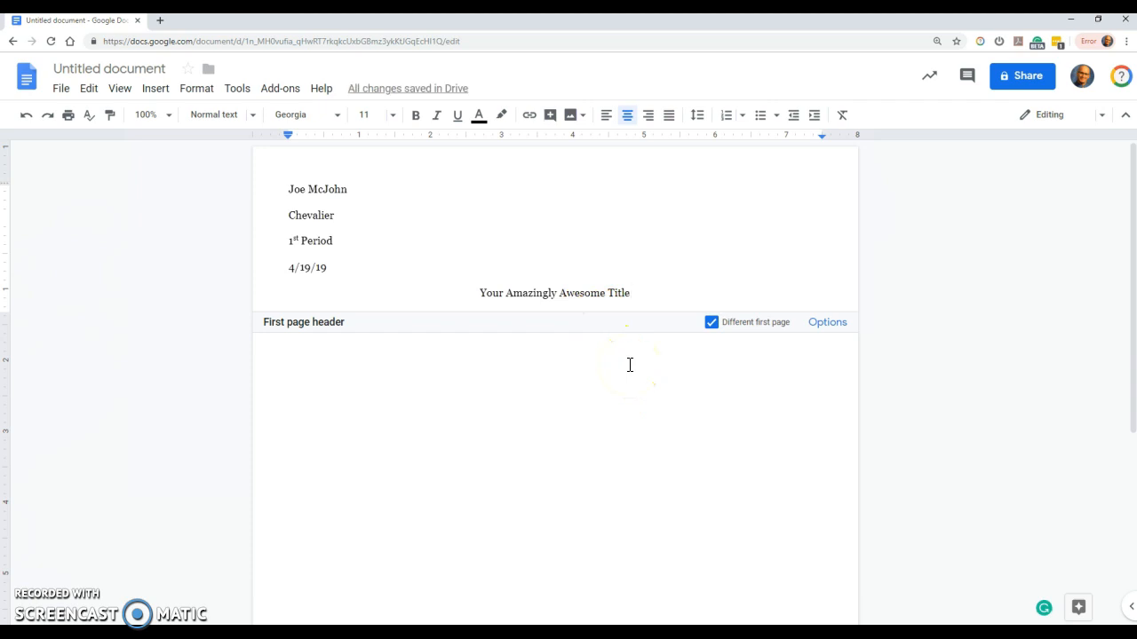
click(629, 365)
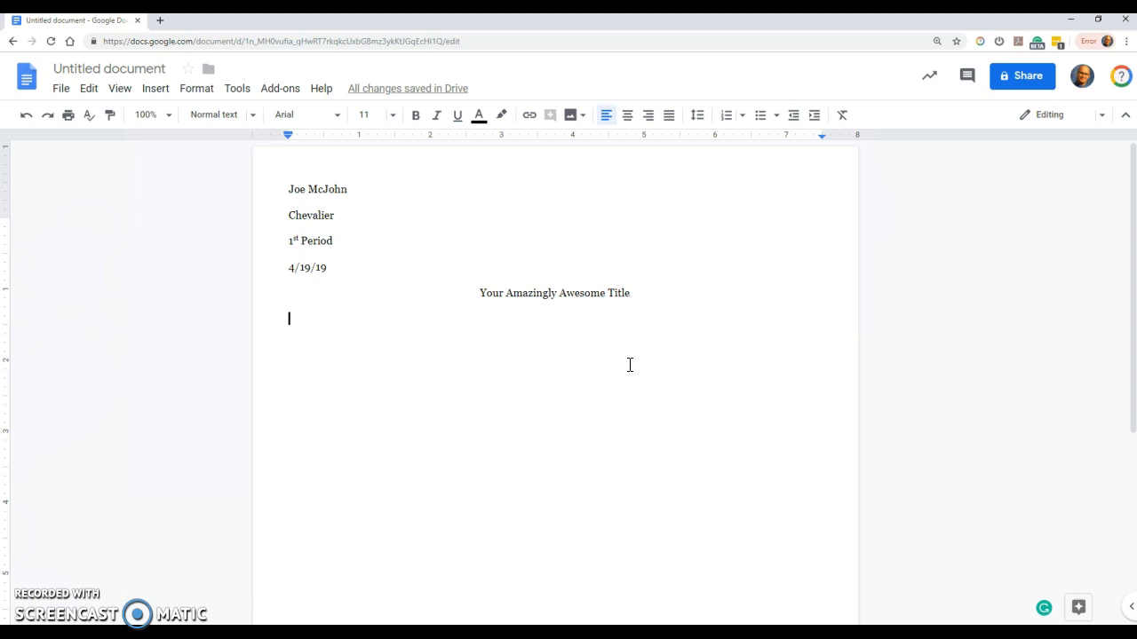
- Set the document body to double line spacing and the Georgia font
scroll(630, 365, down, 5)
scroll(629, 365, up, 5)
click(365, 314)
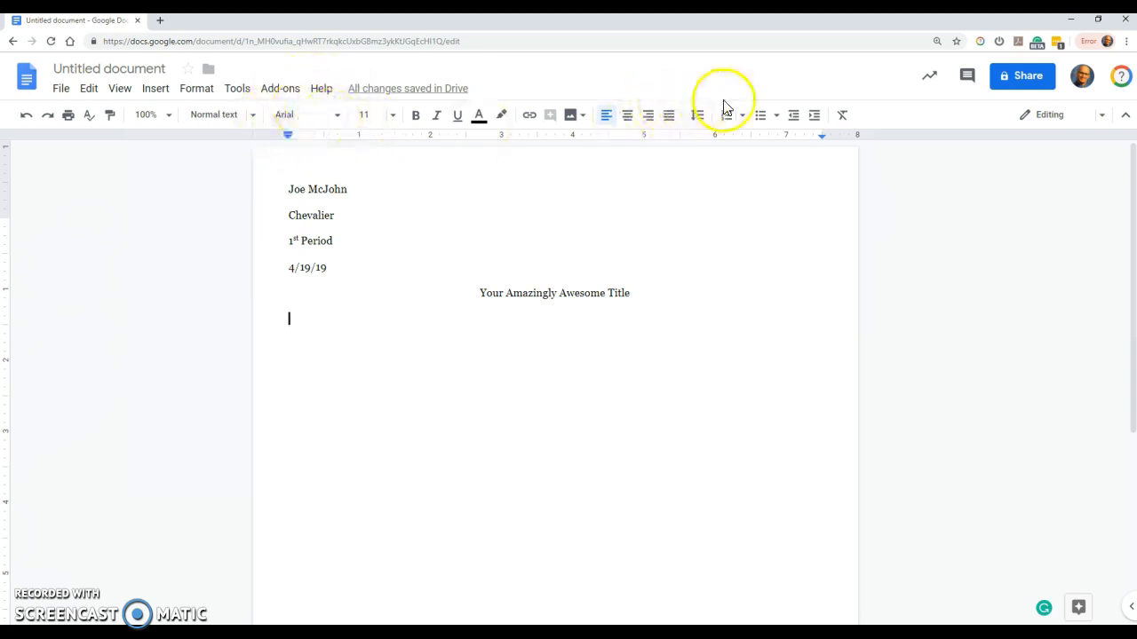
click(695, 115)
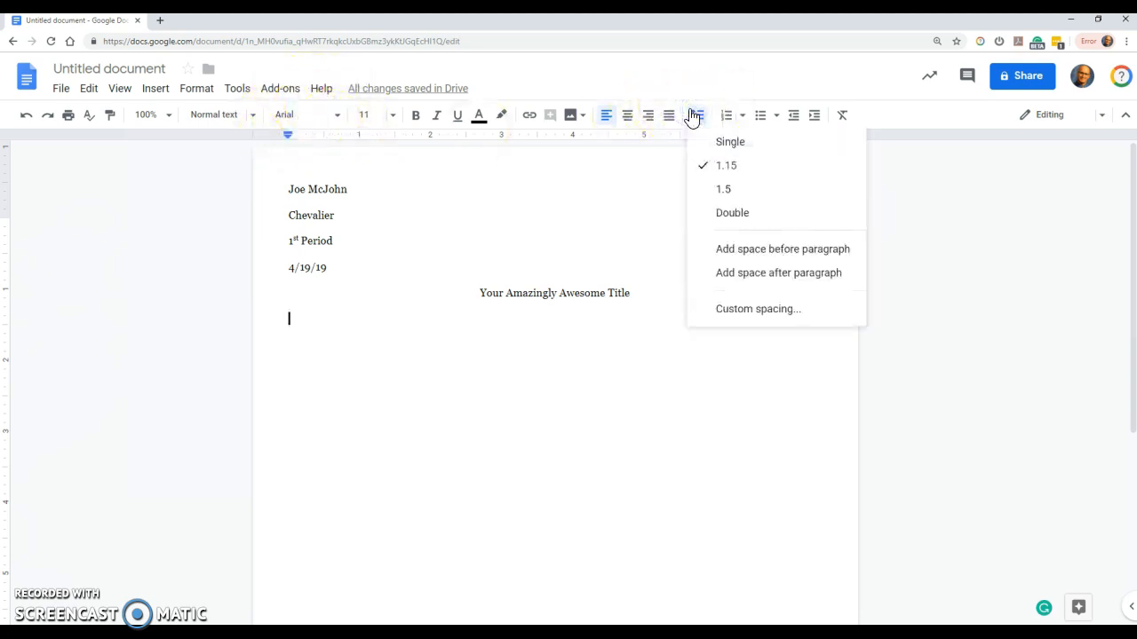
click(764, 221)
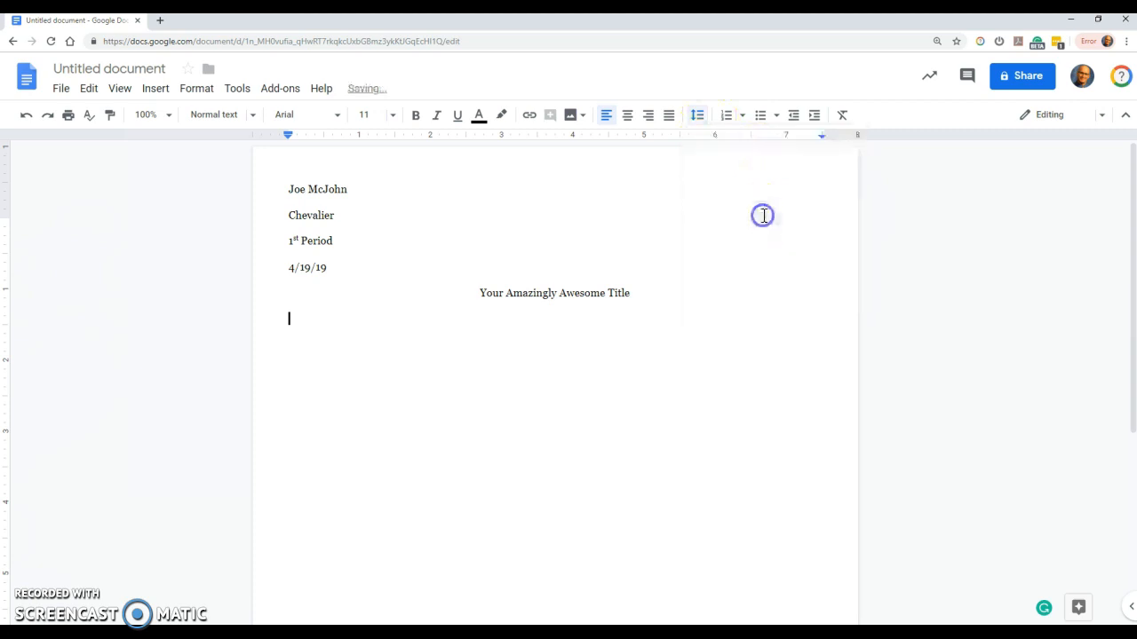
click(328, 118)
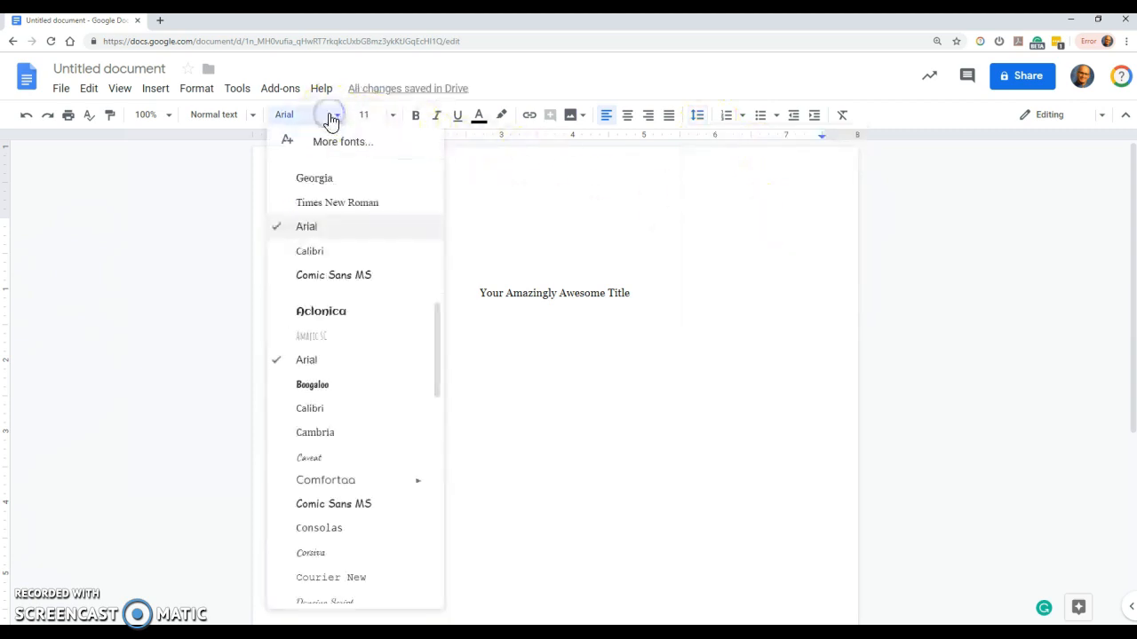
click(331, 182)
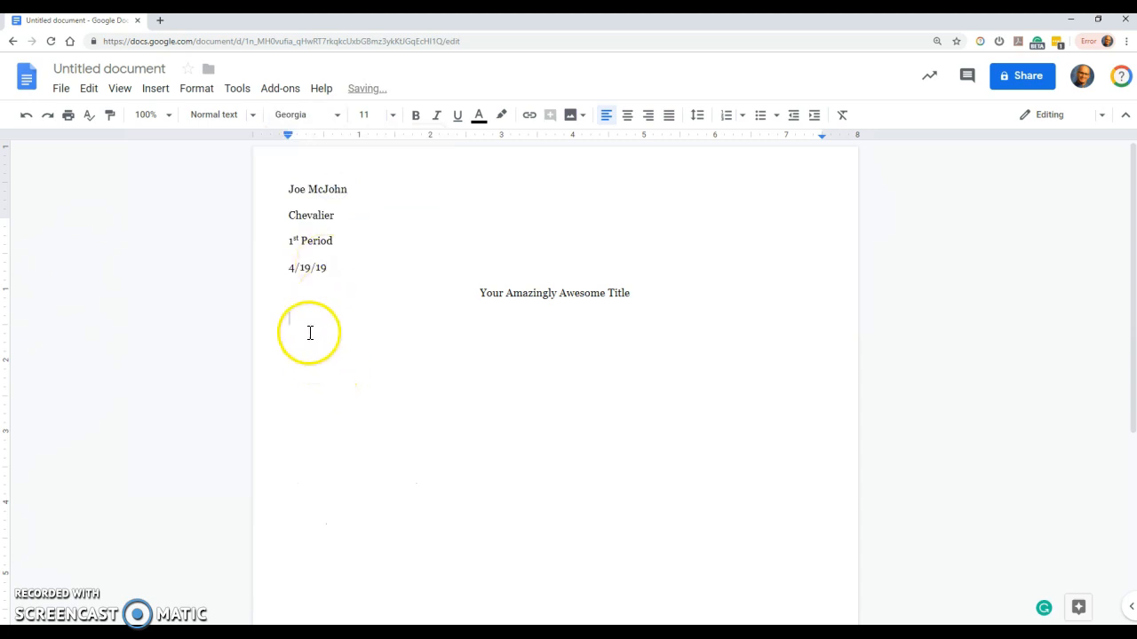
- Check the line spacing options, and write the tab-indented body sentence "For all paragraphs, you must indent the first line using tab." below the title
click(699, 115)
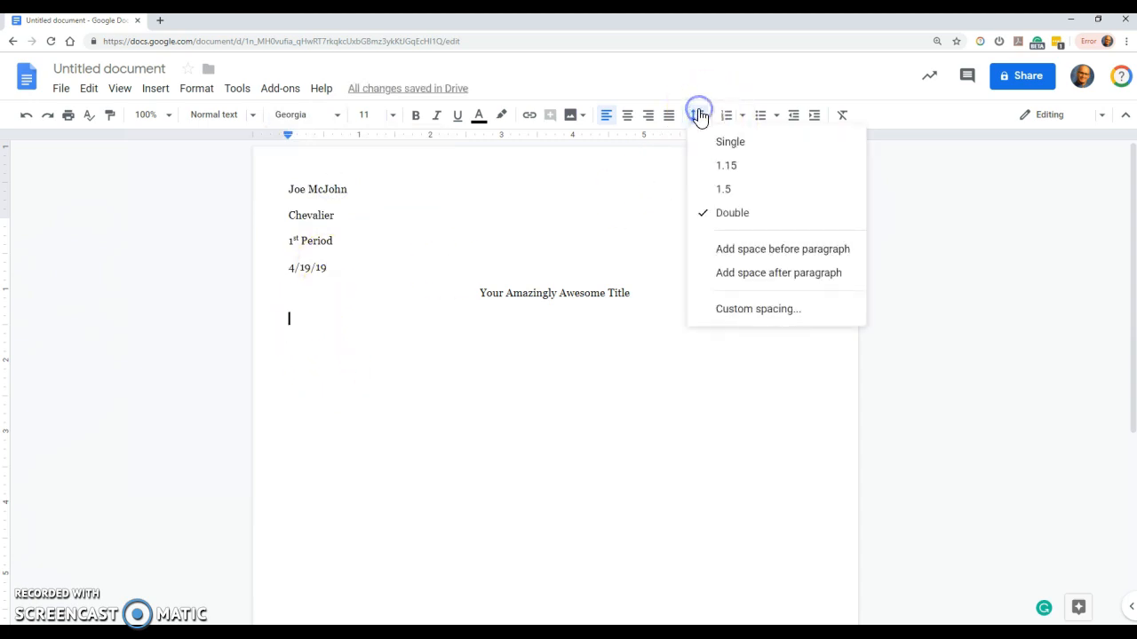
click(306, 327)
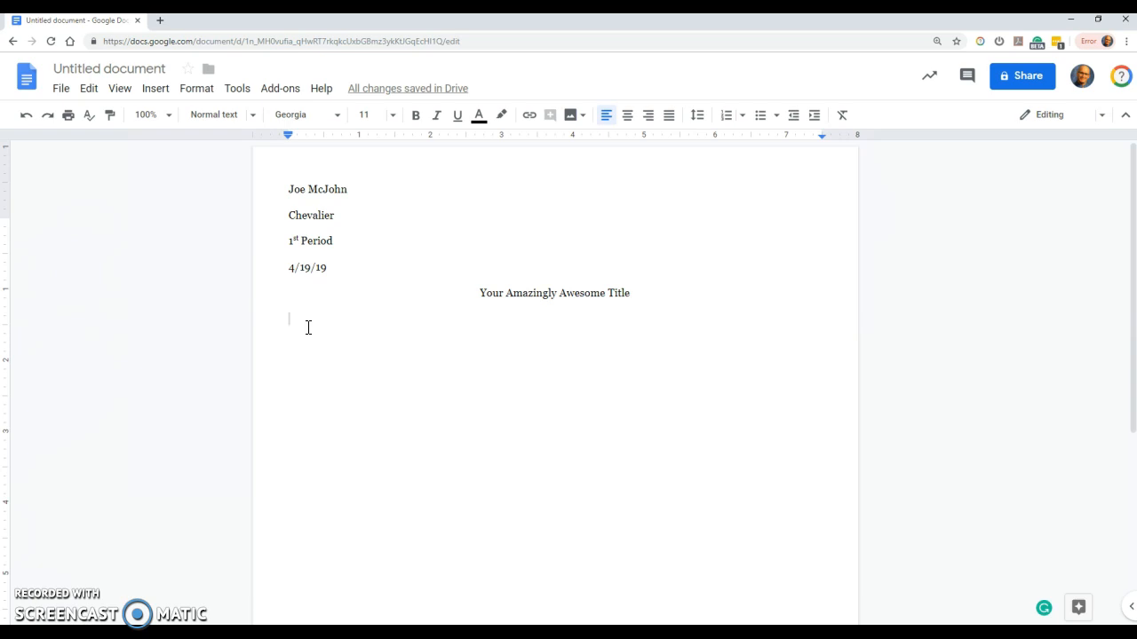
key(Tab)
text(For a)
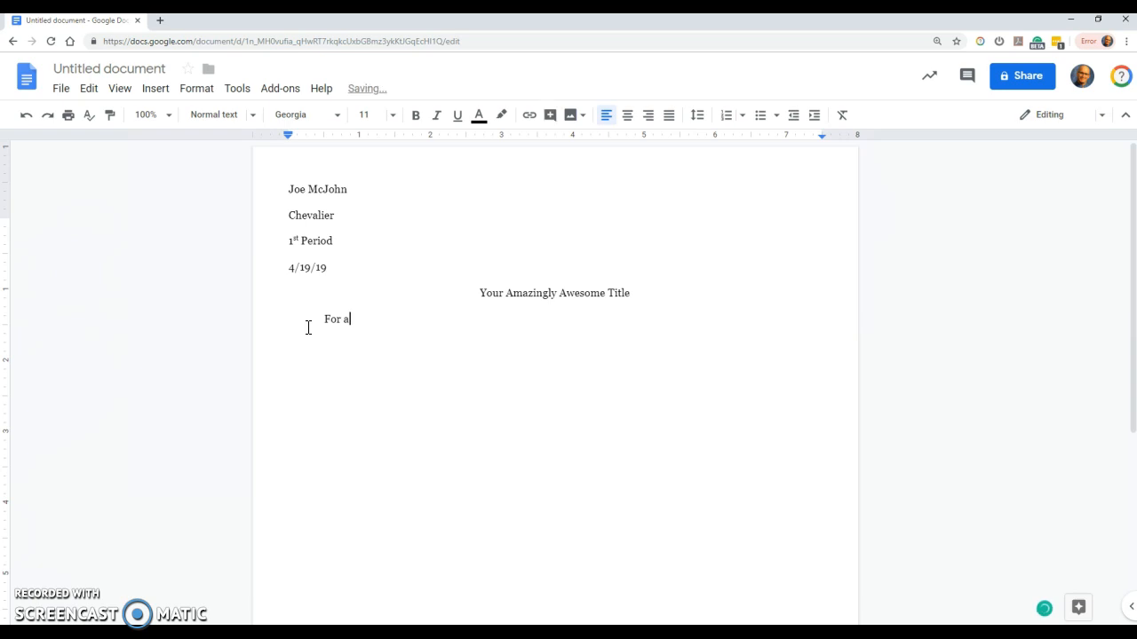
text(ll paragraphs , you must indent the first line )
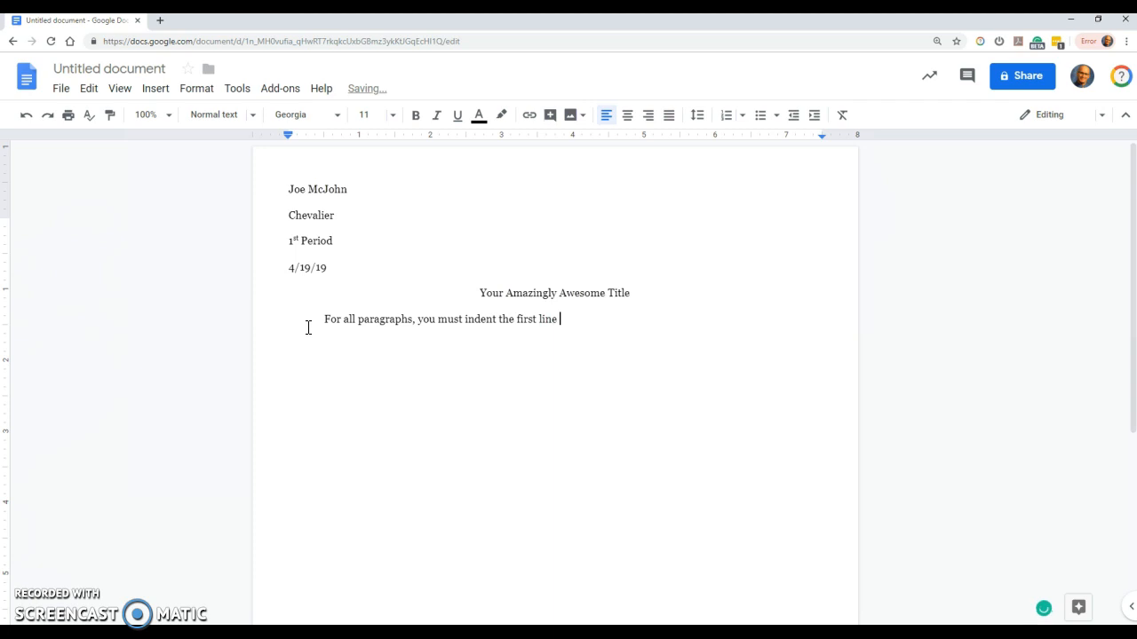
text(using tab.)
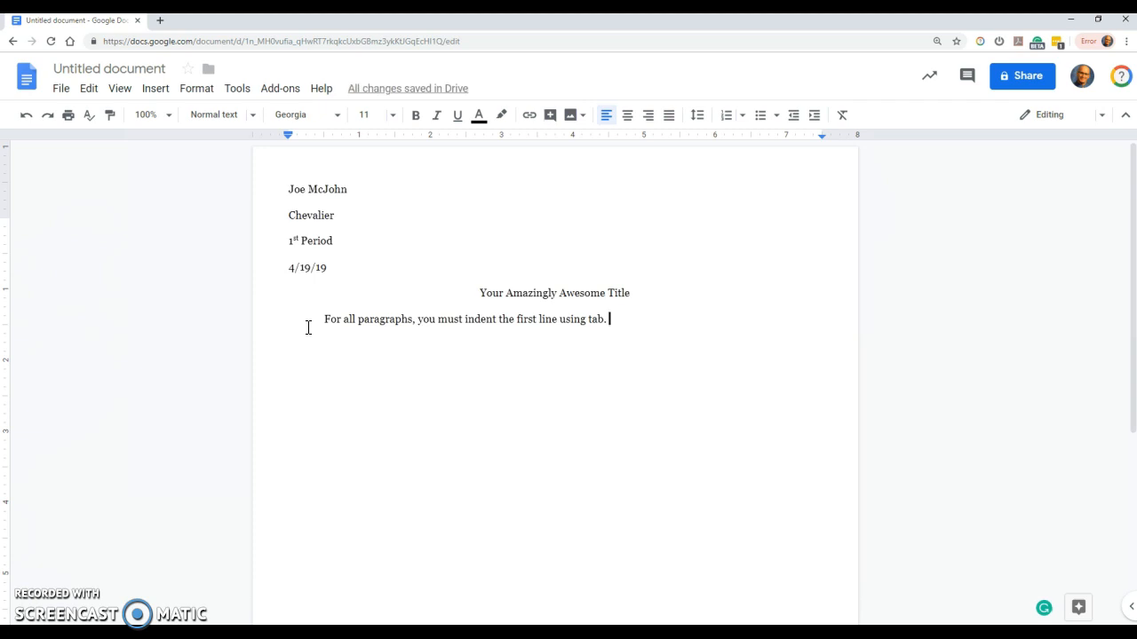
- Add blank lines below the body sentence until a second page starts, and check the page-number header there against the first page
click(305, 350)
key(Return)
key(Return)
key(Return)
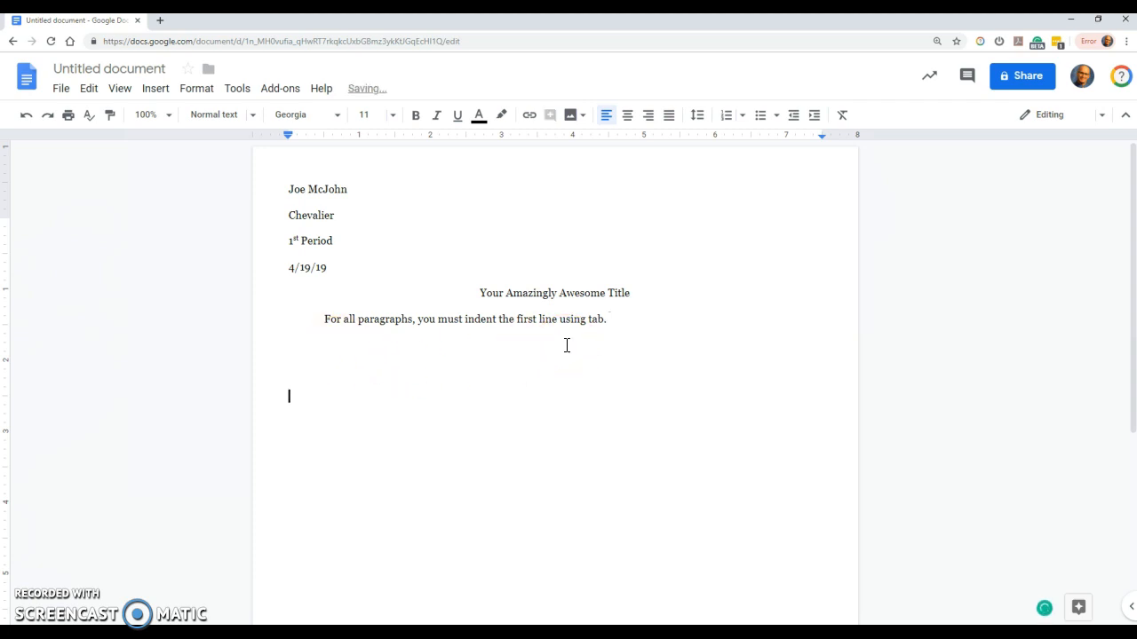
key(Return)
key(Return)
key(Return)
key(Return)
key(Return)
key(Return)
key(Return)
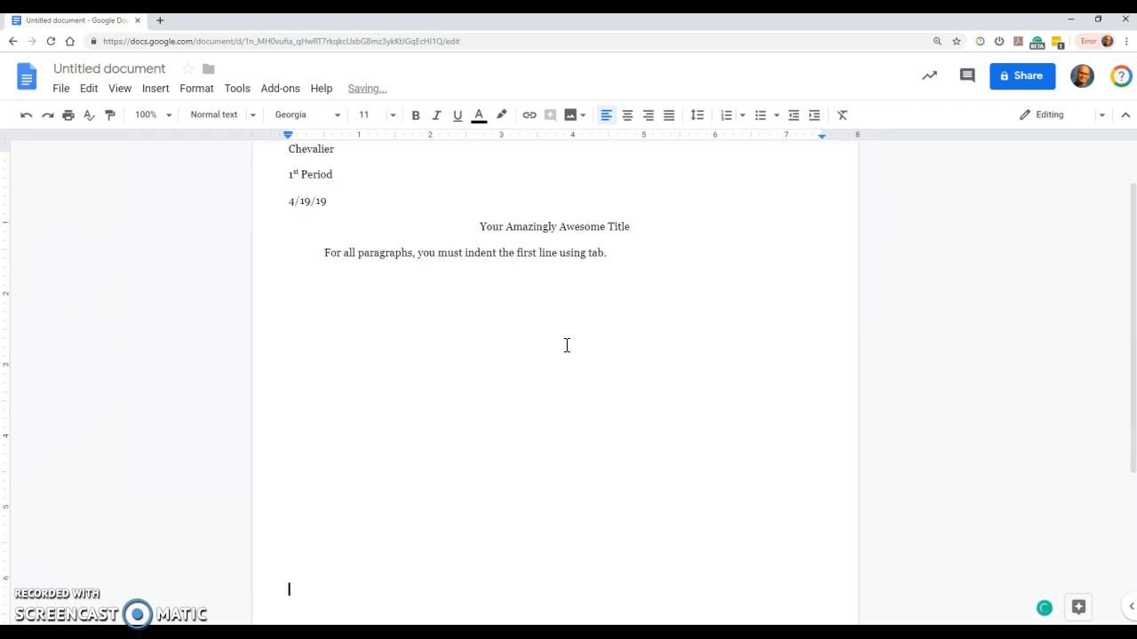
key(Return)
key(Return)
key(Return)
key(Return)
key(Return)
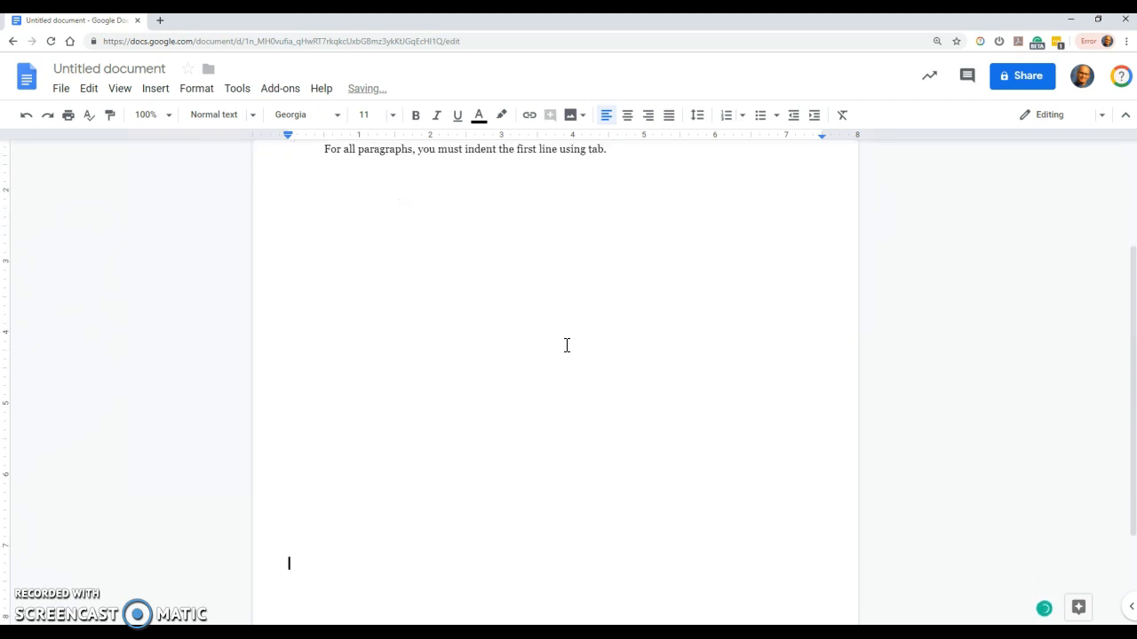
key(Return)
key(Return)
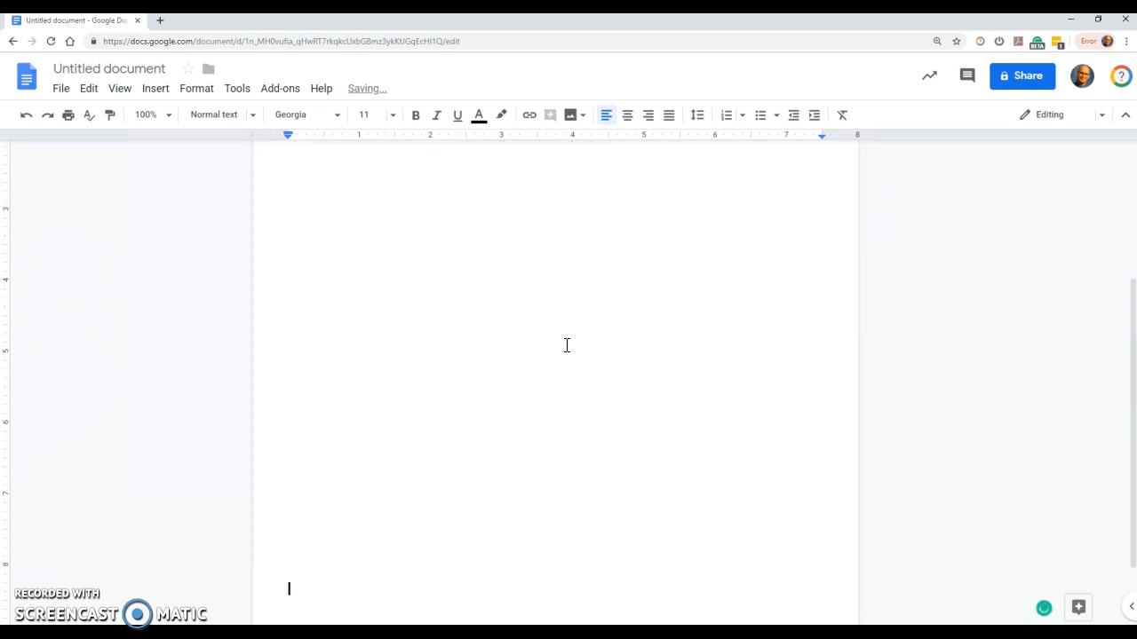
key(Return)
key(Return)
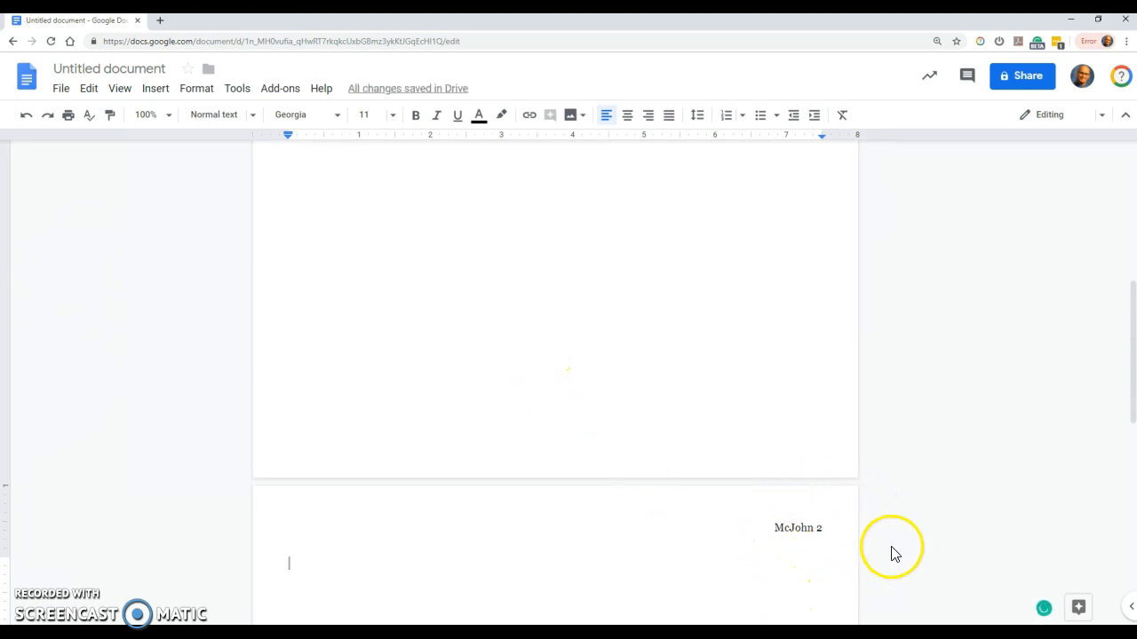
scroll(774, 498, up, 6)
scroll(774, 498, up, 2)
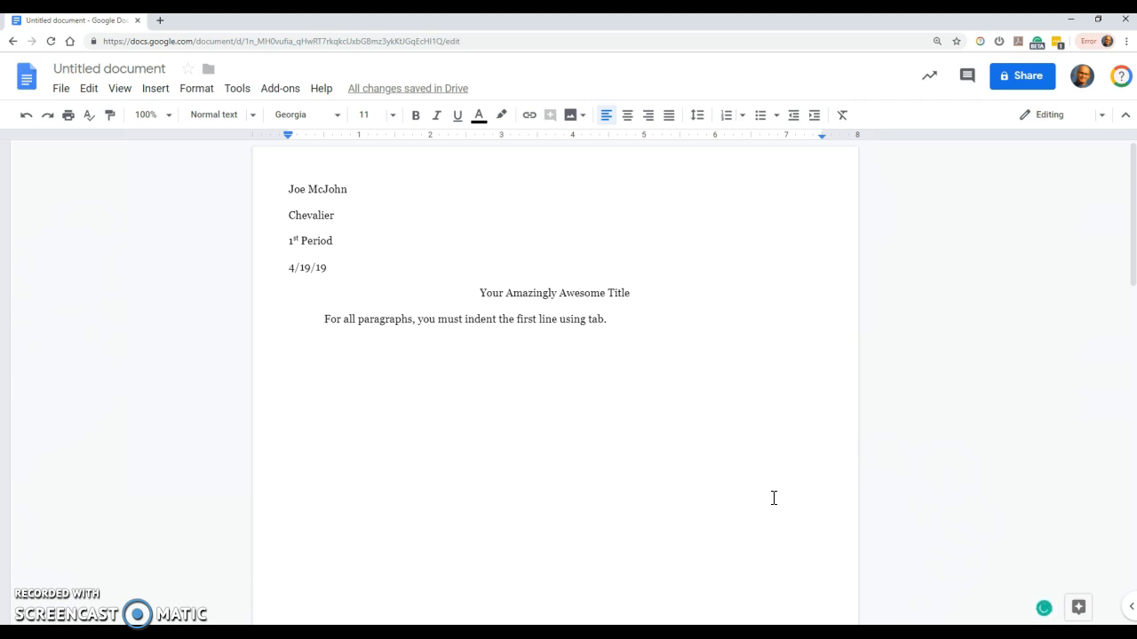
click(718, 500)
click(585, 532)
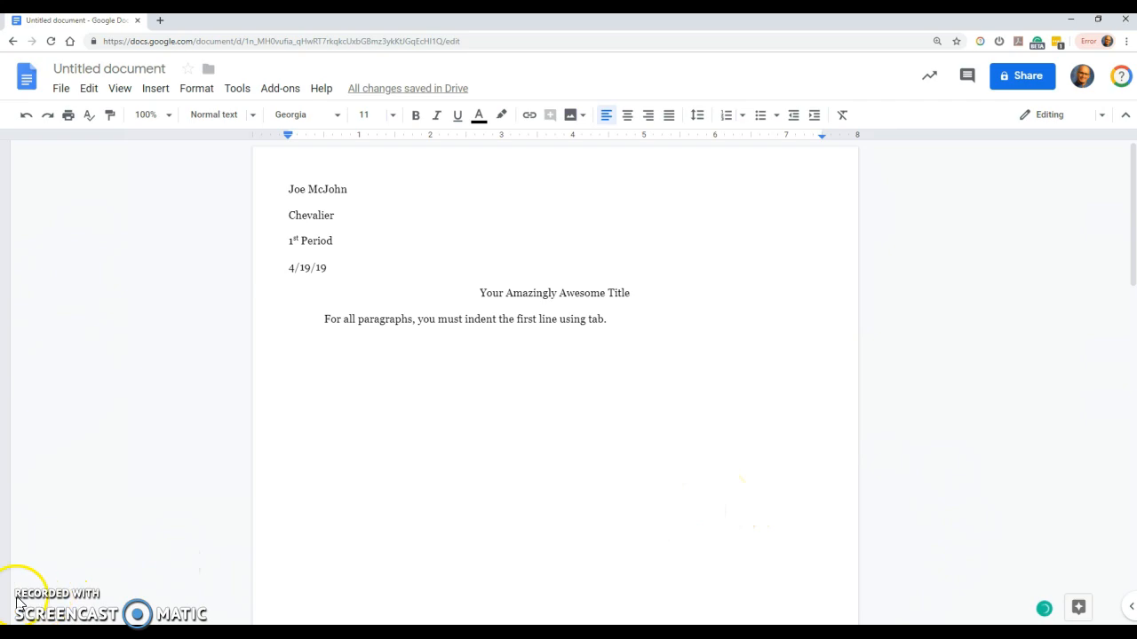